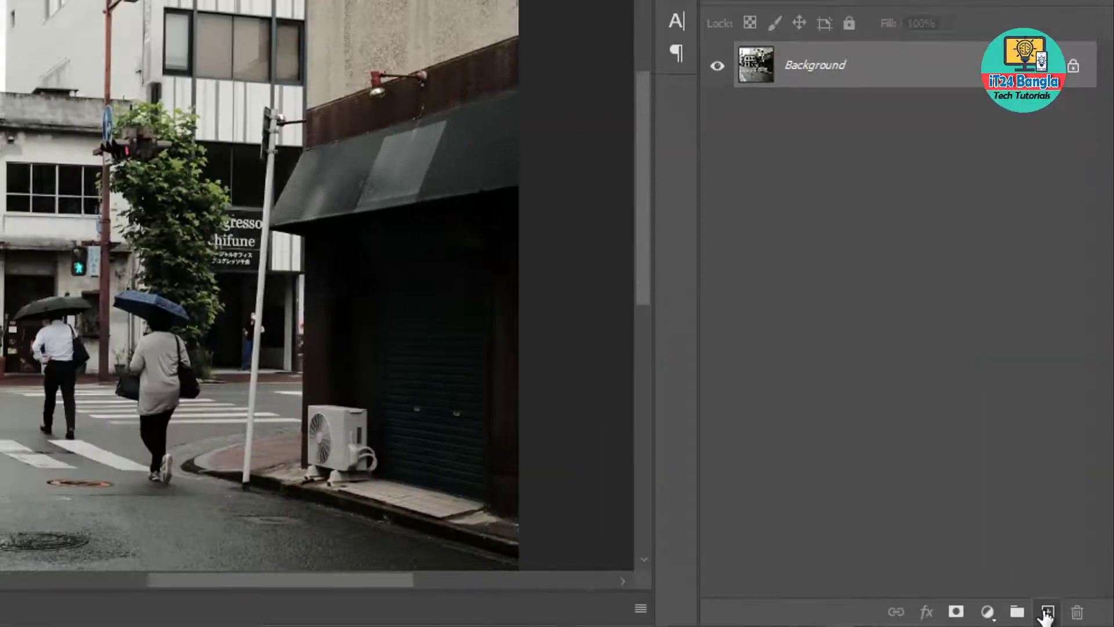
Step: Create Layer 1 above the street photo with its blend mode set to Screen
left_click(955, 608)
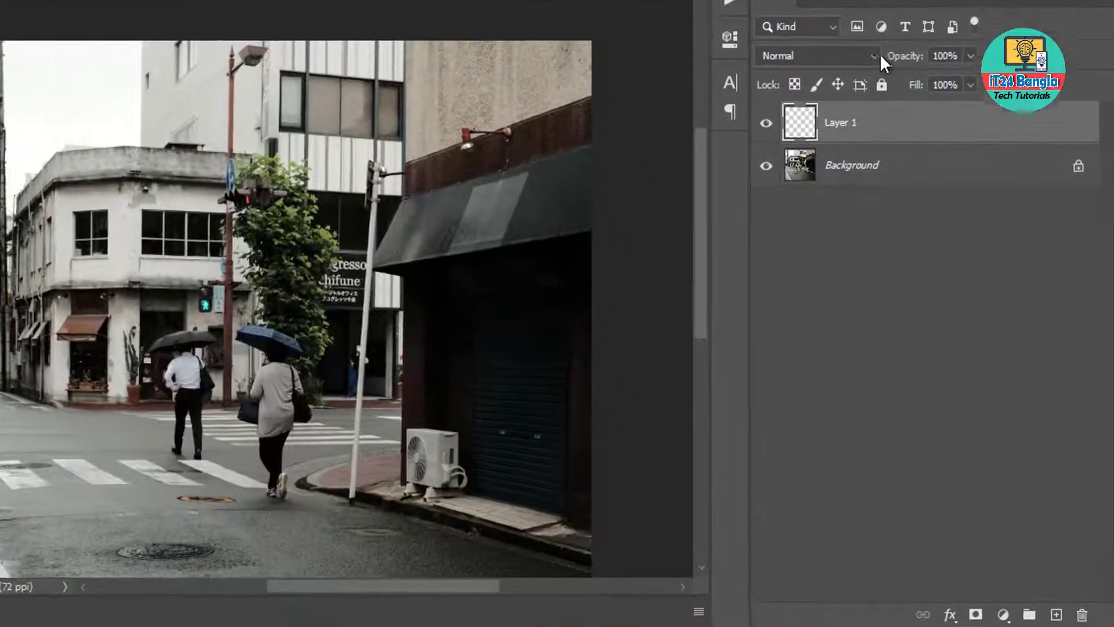
left_click(864, 46)
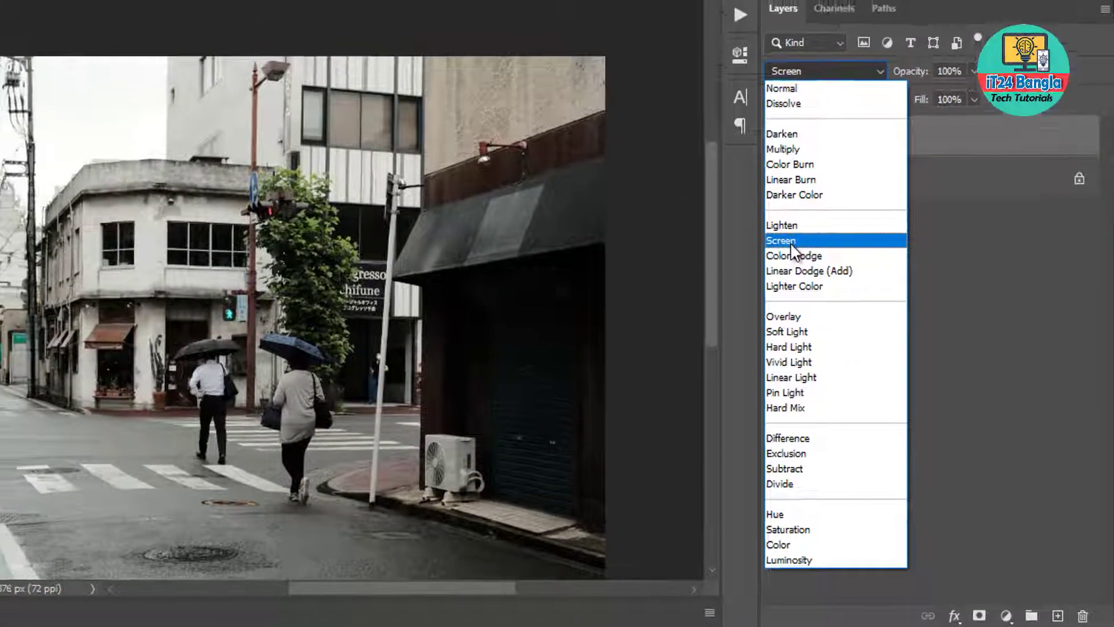
left_click(775, 225)
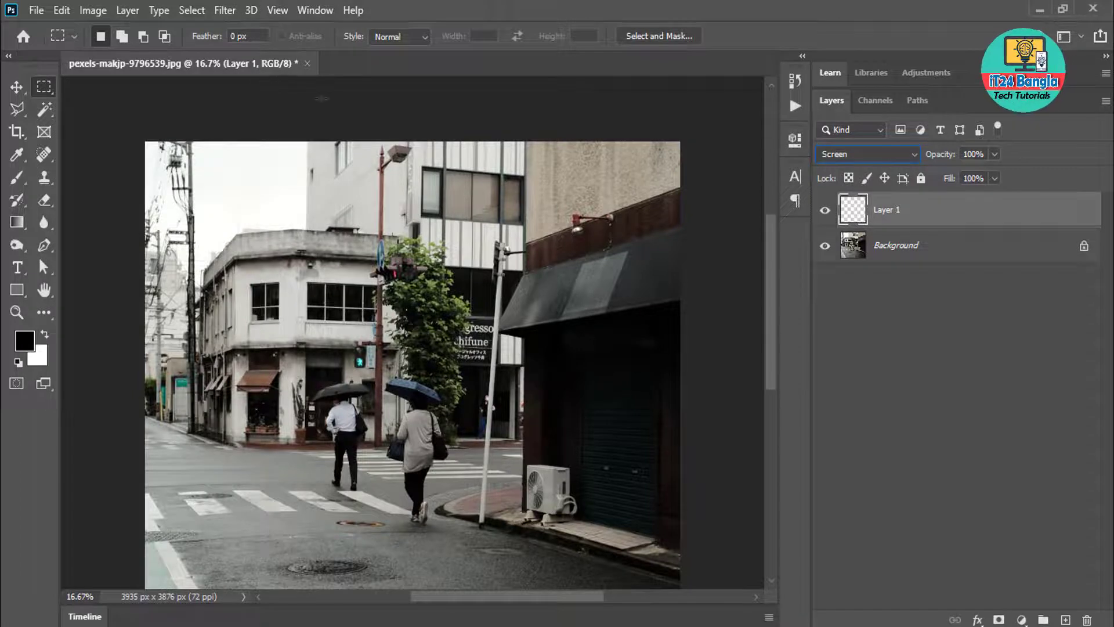
left_click(223, 9)
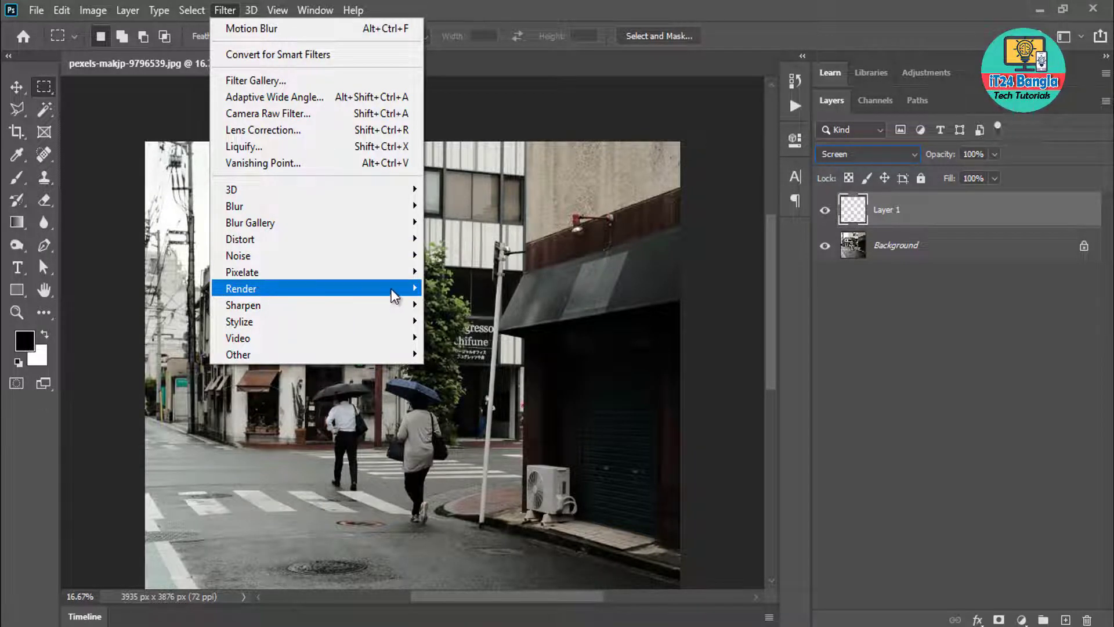
mouse_move(261, 288)
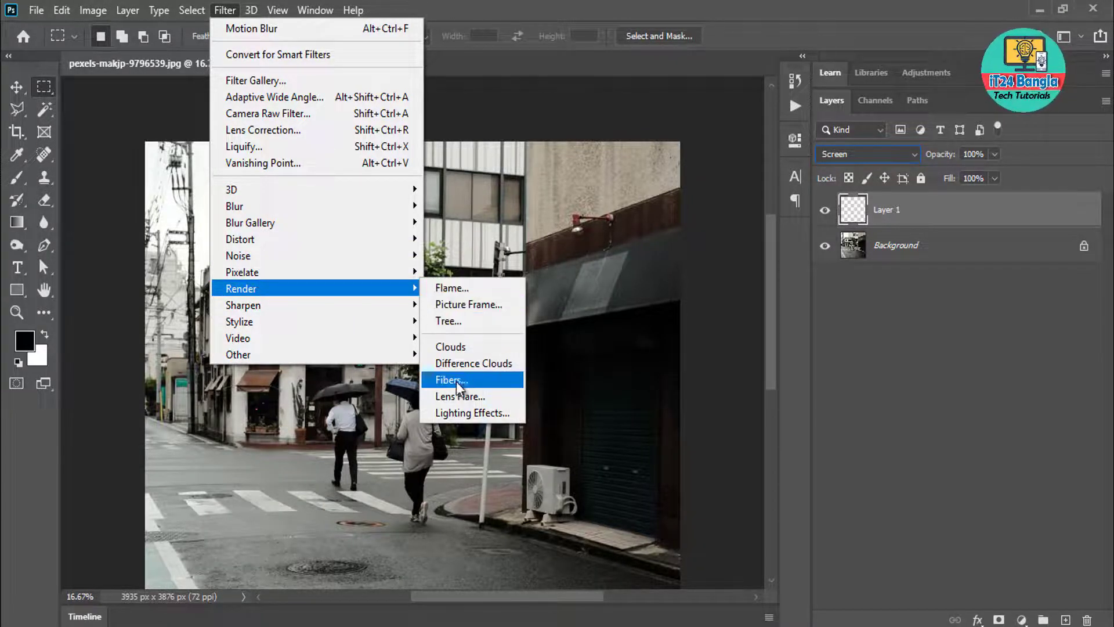
Step: Render Fibers on Layer 1 with Strength 8 and Variance 33
left_click(451, 380)
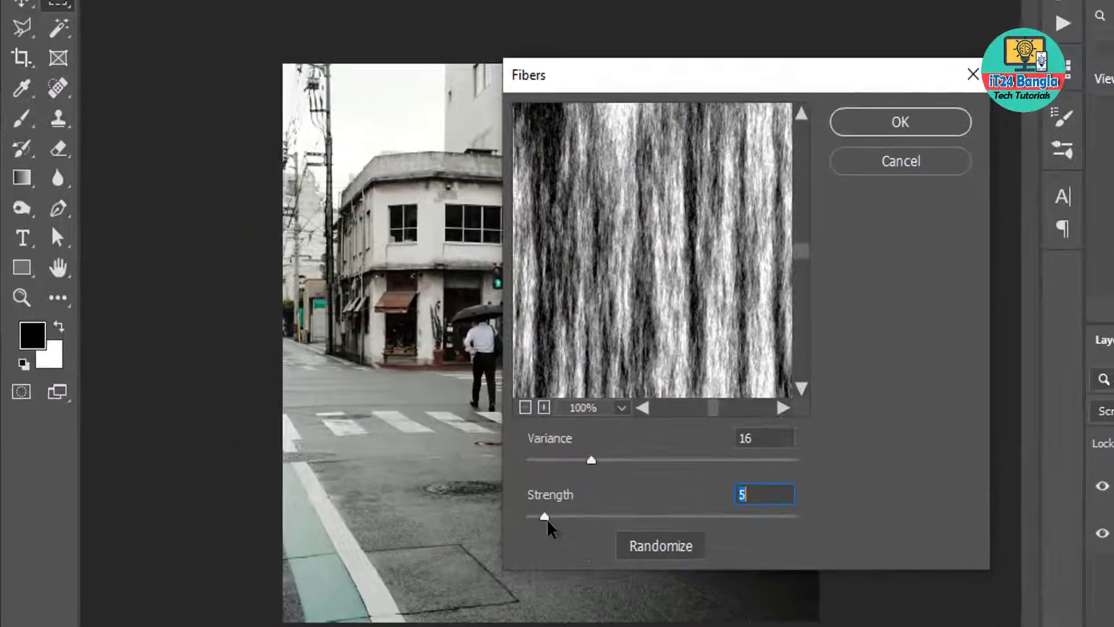
left_click_drag(551, 522, 574, 527)
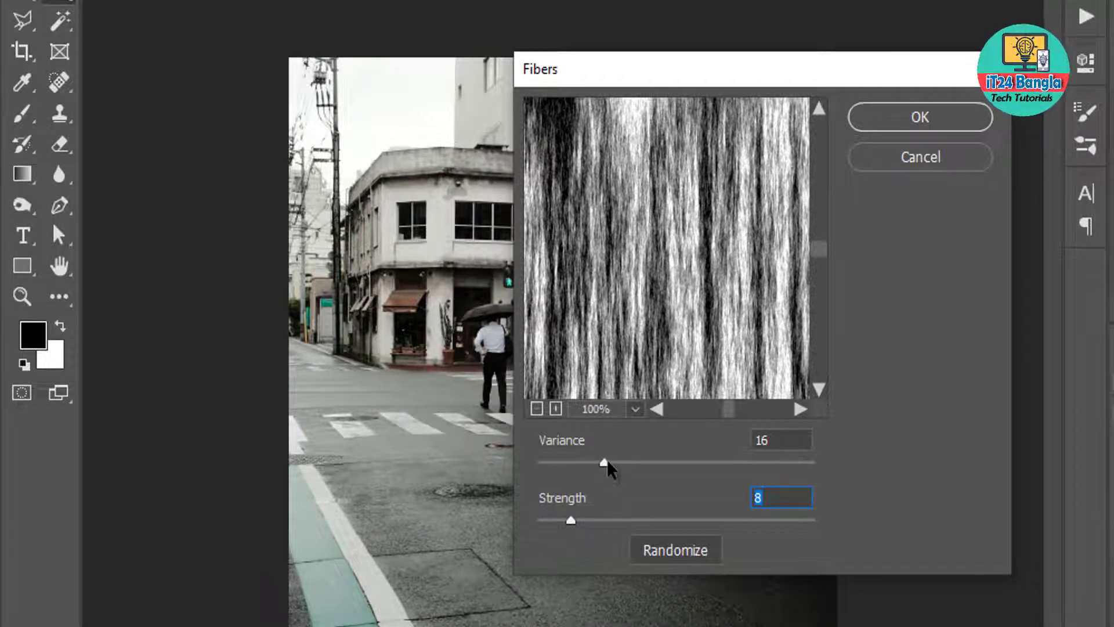
left_click_drag(607, 463, 638, 474)
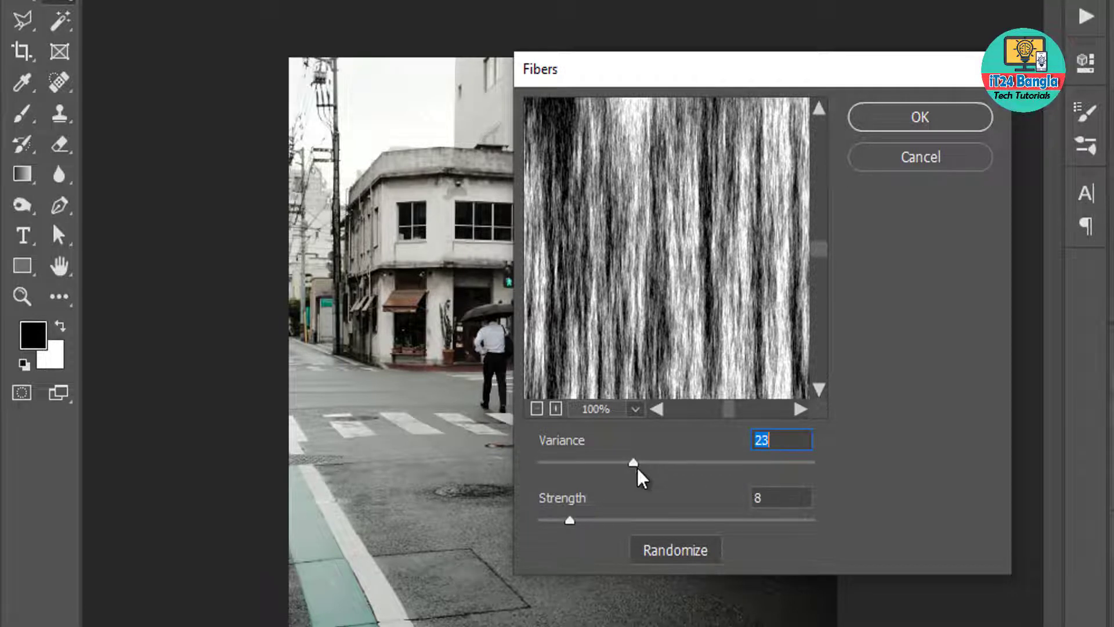
left_click_drag(638, 470, 681, 471)
left_click(928, 117)
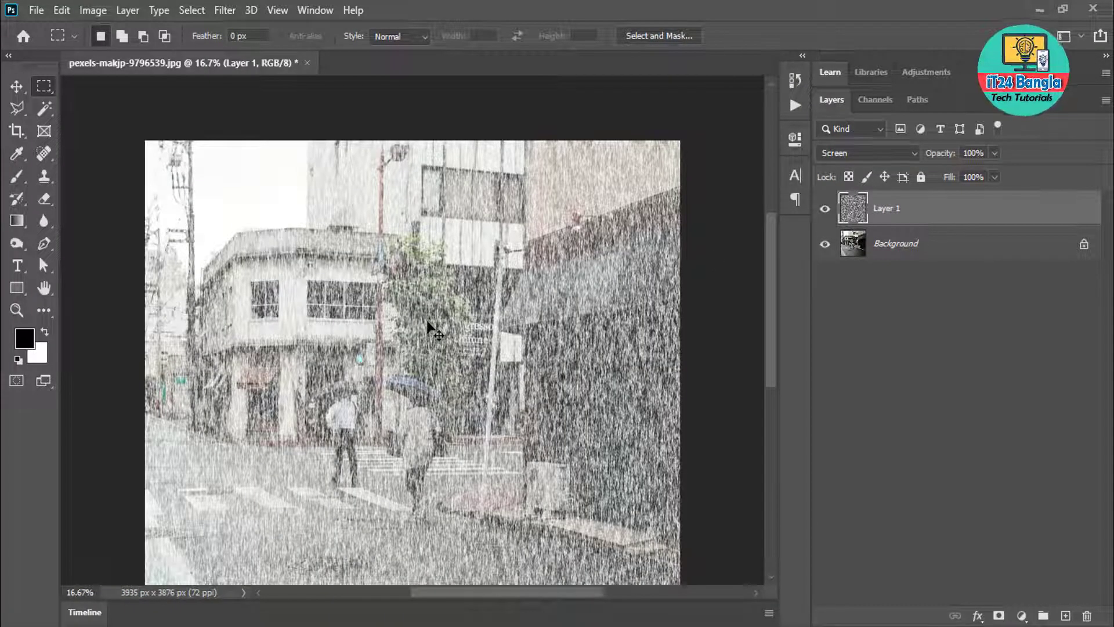
Step: Apply Levels to Layer 1 with the black input point raised to 160
key("ctrl+l")
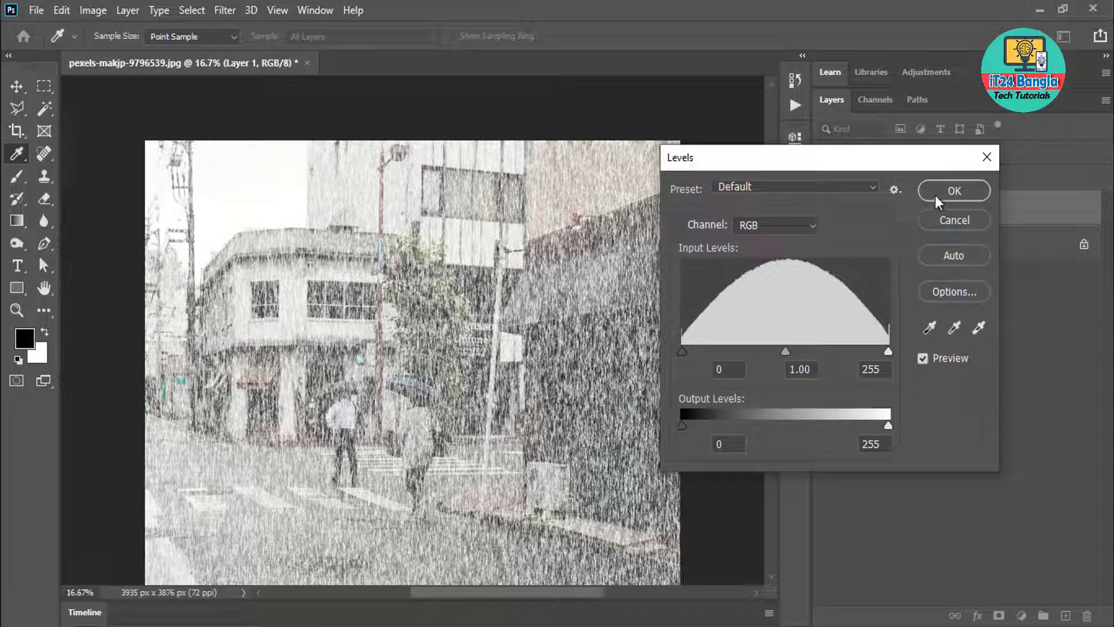
left_click(962, 219)
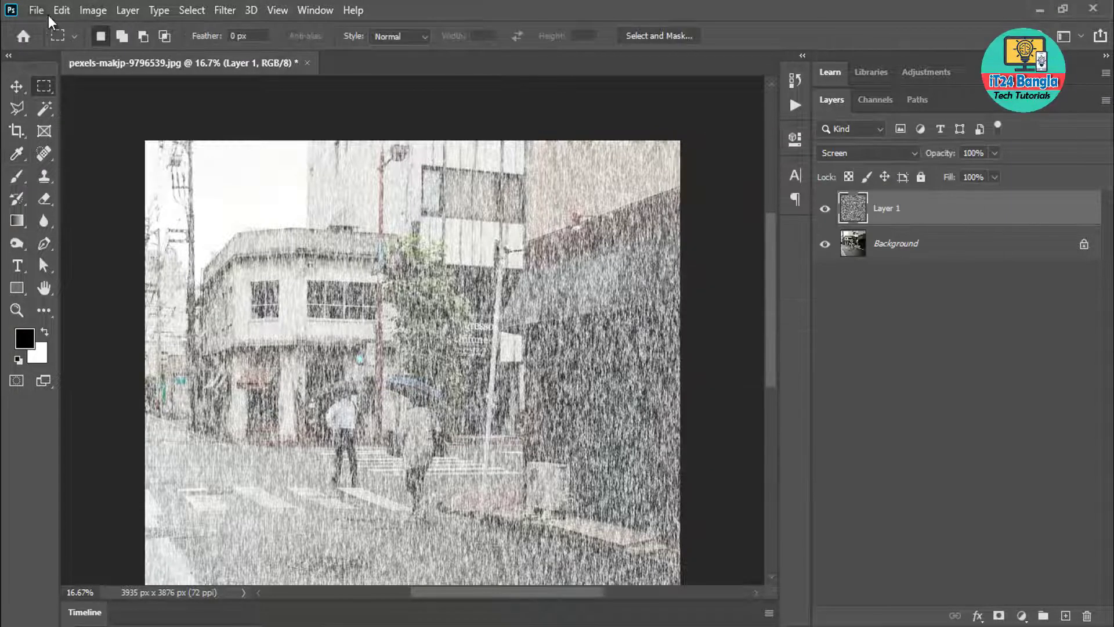
left_click(91, 11)
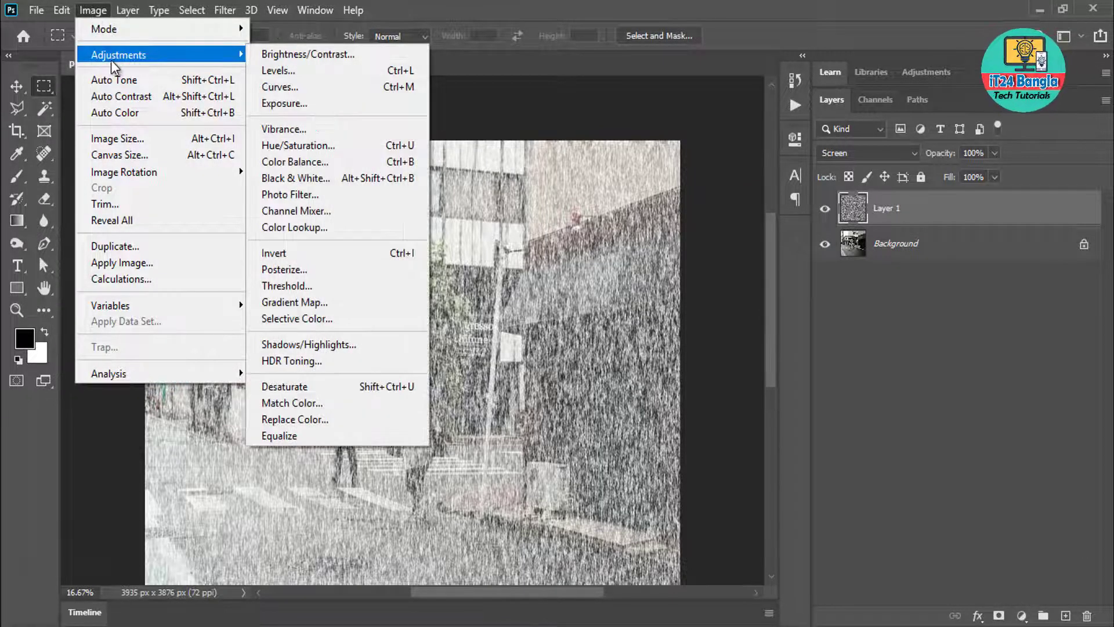
mouse_move(118, 54)
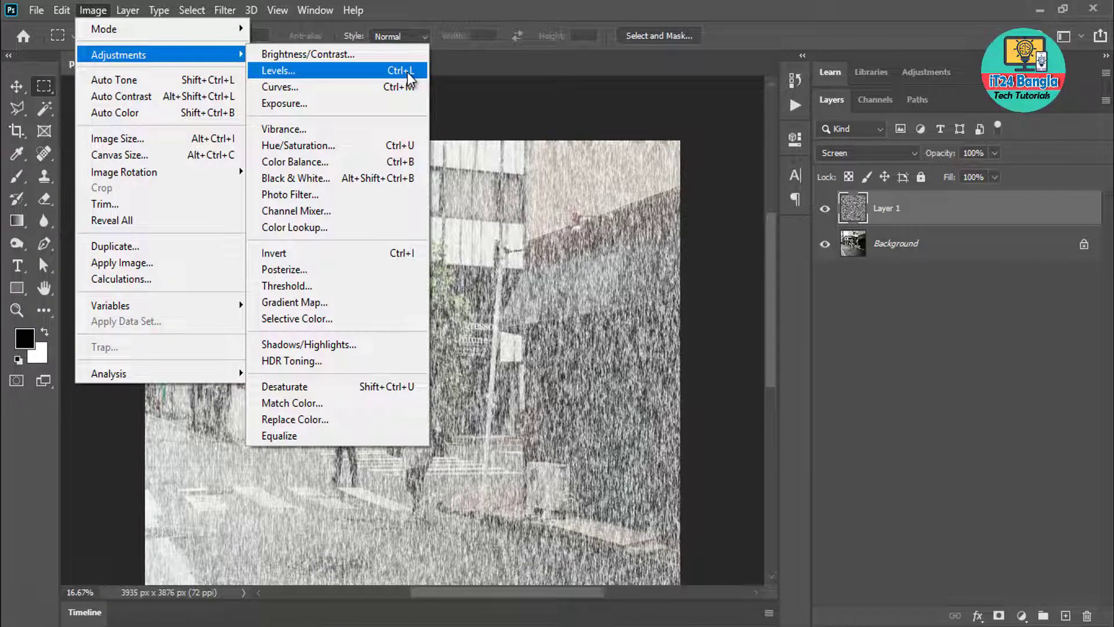
left_click(298, 71)
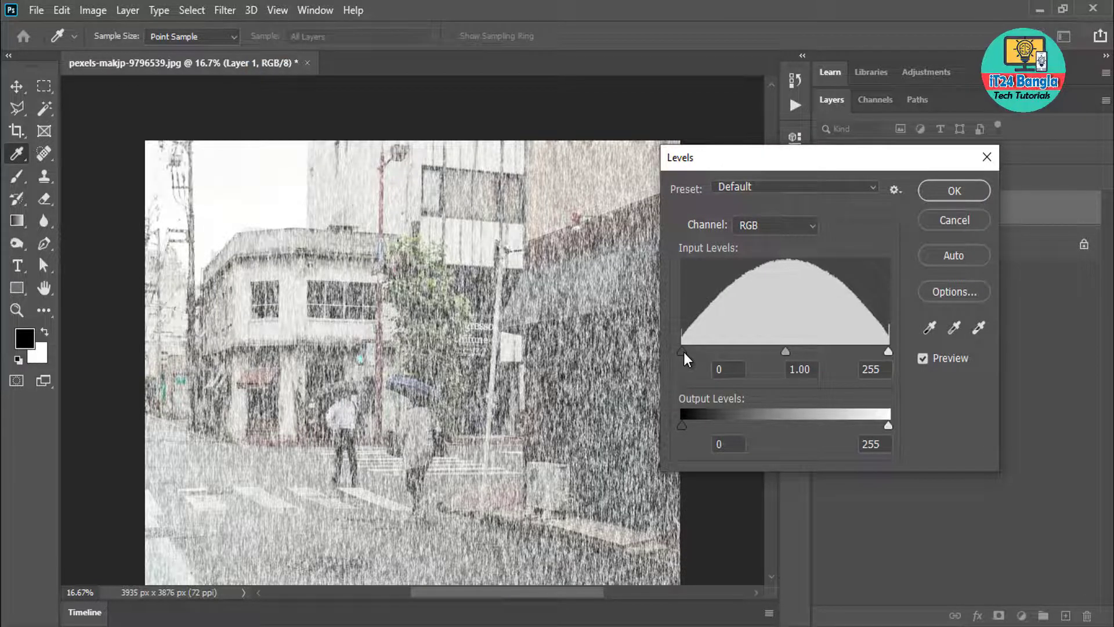
left_click_drag(684, 352, 811, 351)
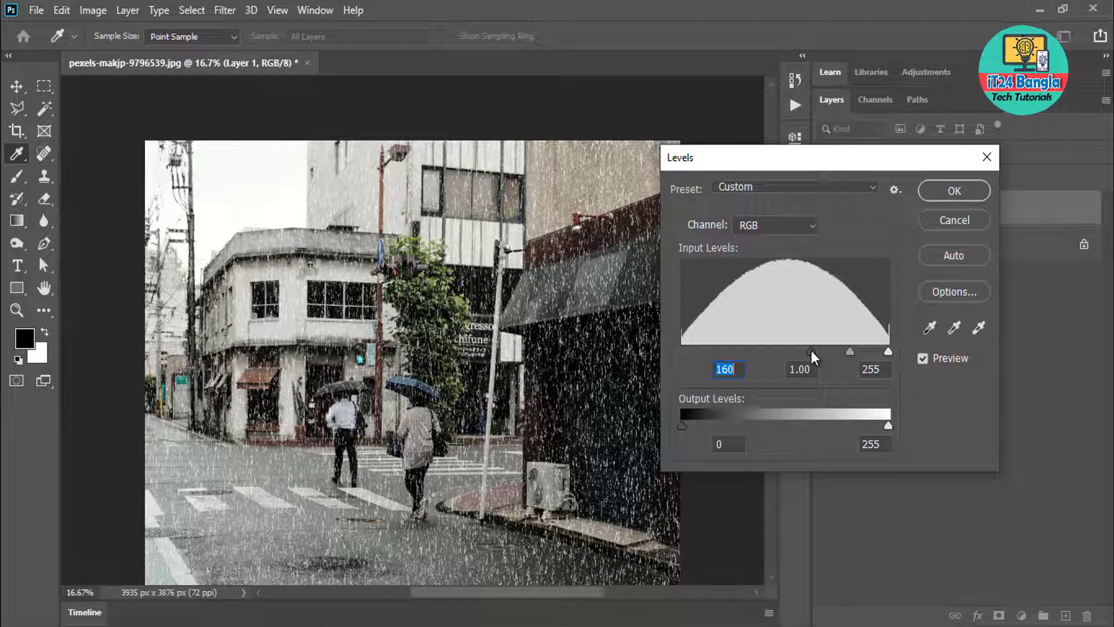
left_click(960, 191)
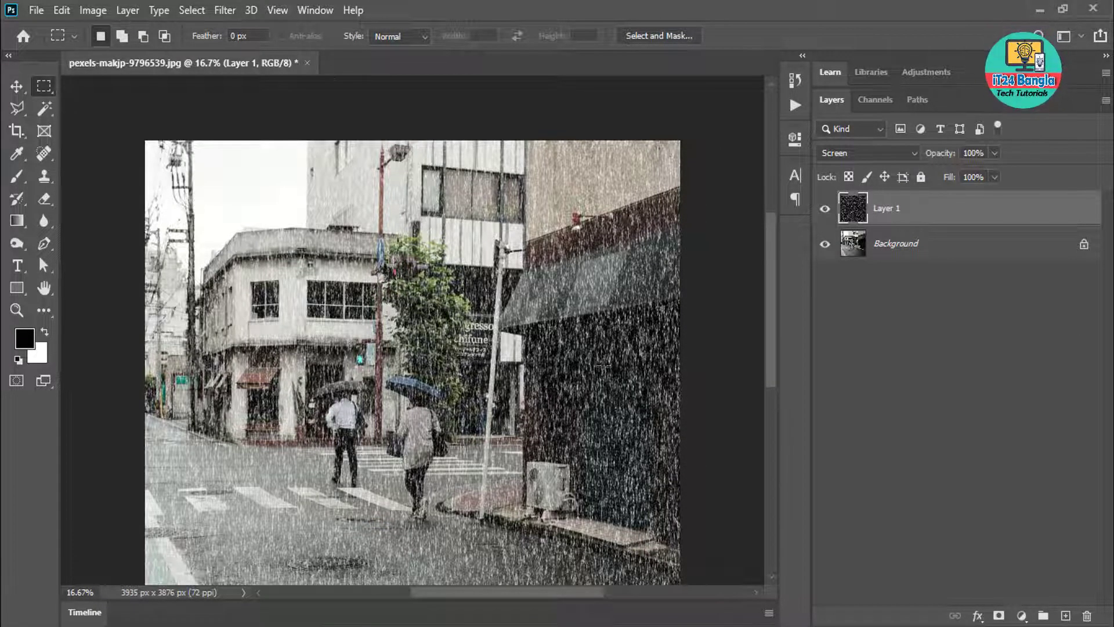
Step: Free-transform Layer 1, rotating it about -18.8° and scaling it to 133%
key("ctrl+minus")
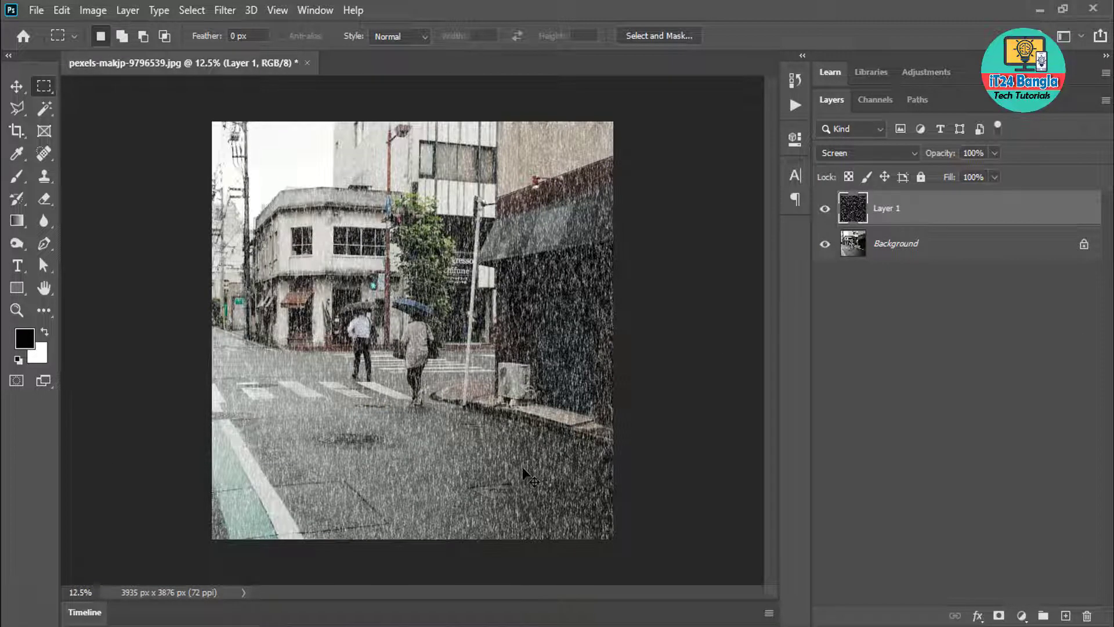
key("ctrl+t")
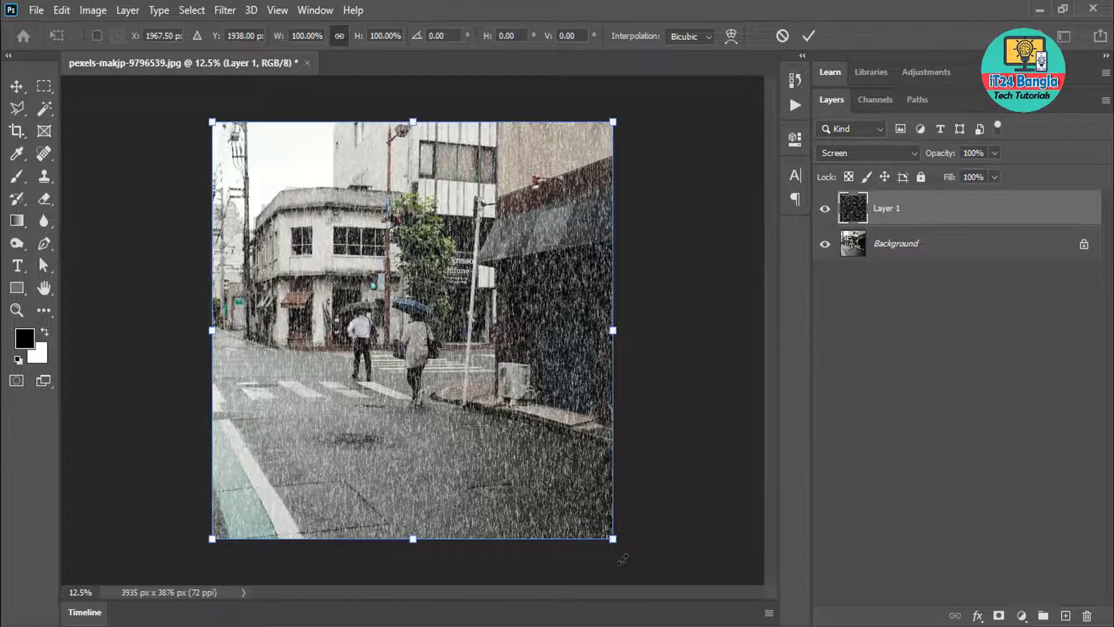
left_click_drag(624, 559, 656, 519)
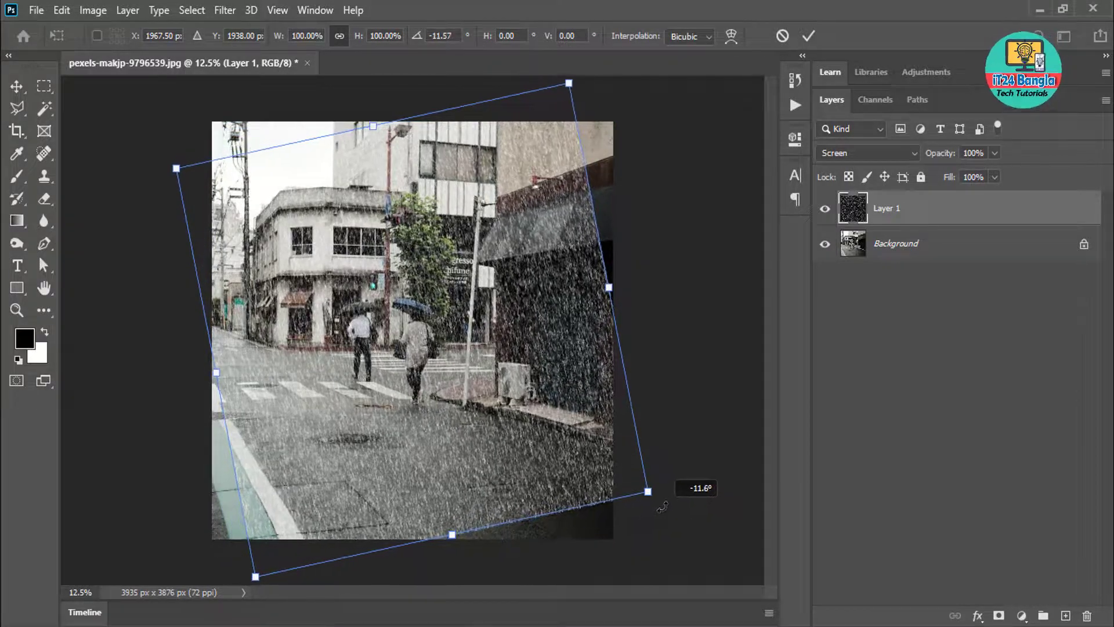
mouse_move(656, 519)
left_mouse_down()
mouse_move(665, 494)
mouse_move(743, 535)
left_mouse_up()
left_click_drag(528, 420, 493, 382)
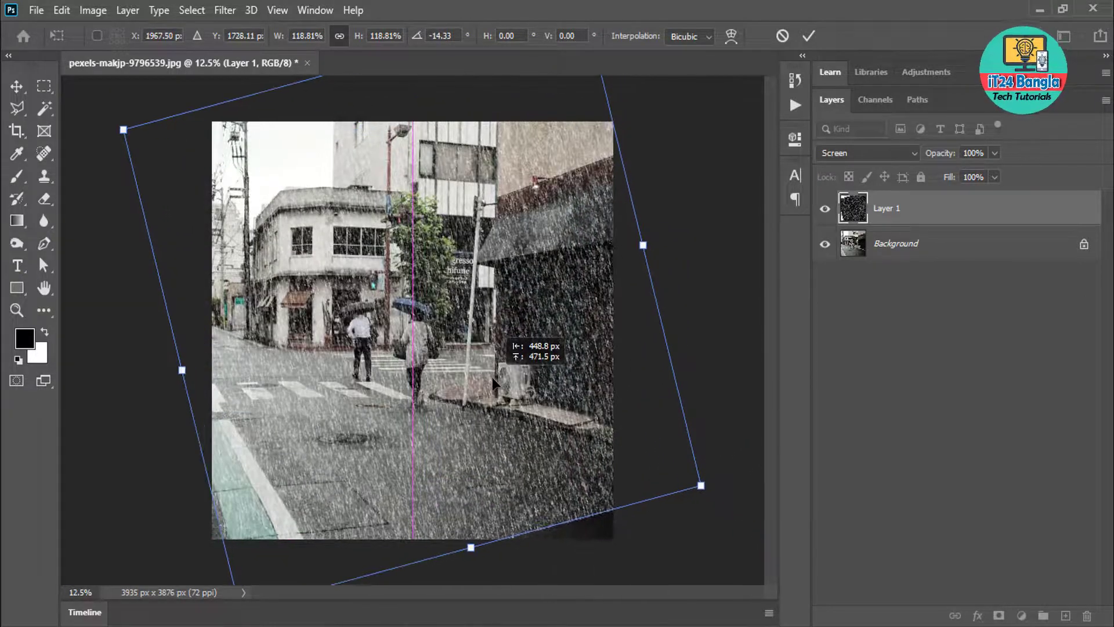
left_click_drag(702, 488, 765, 526)
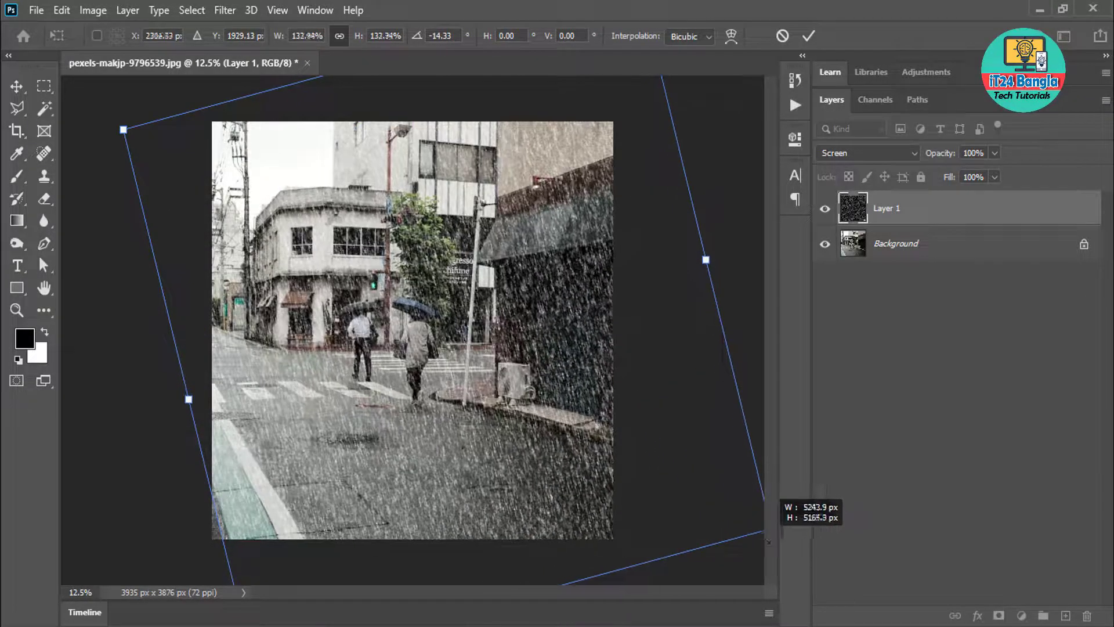
left_click_drag(451, 435, 434, 441)
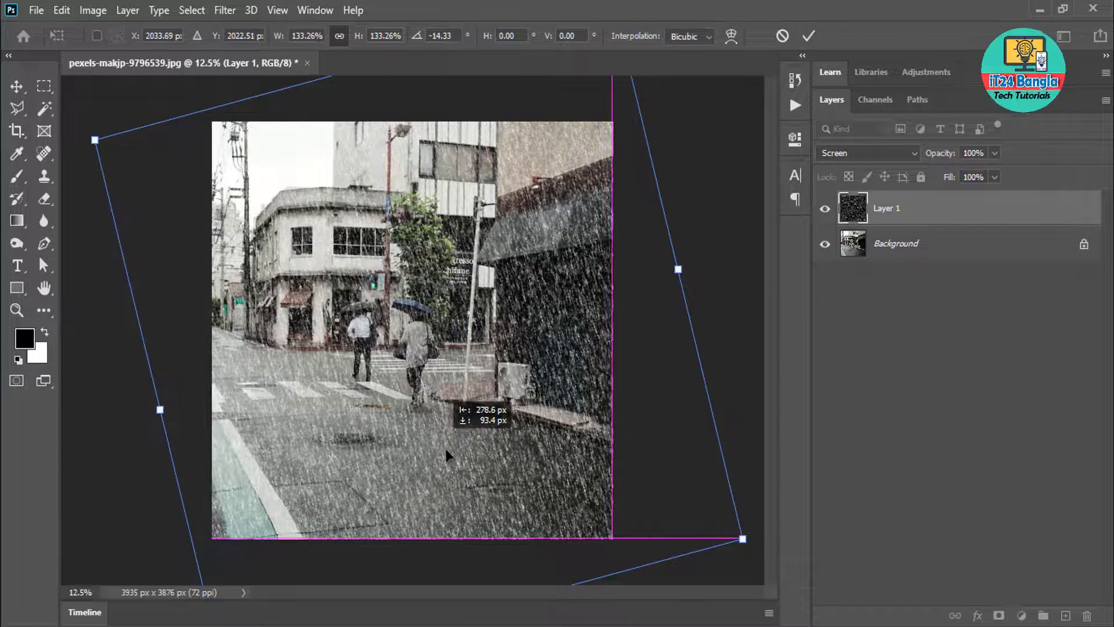
left_click_drag(749, 558, 765, 523)
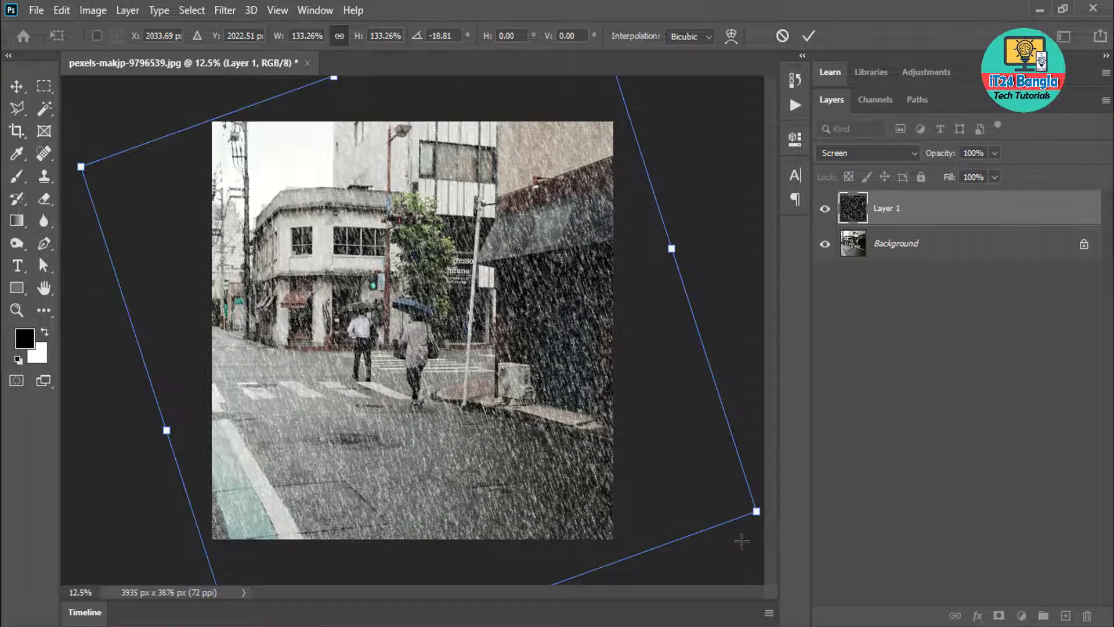
key("Return")
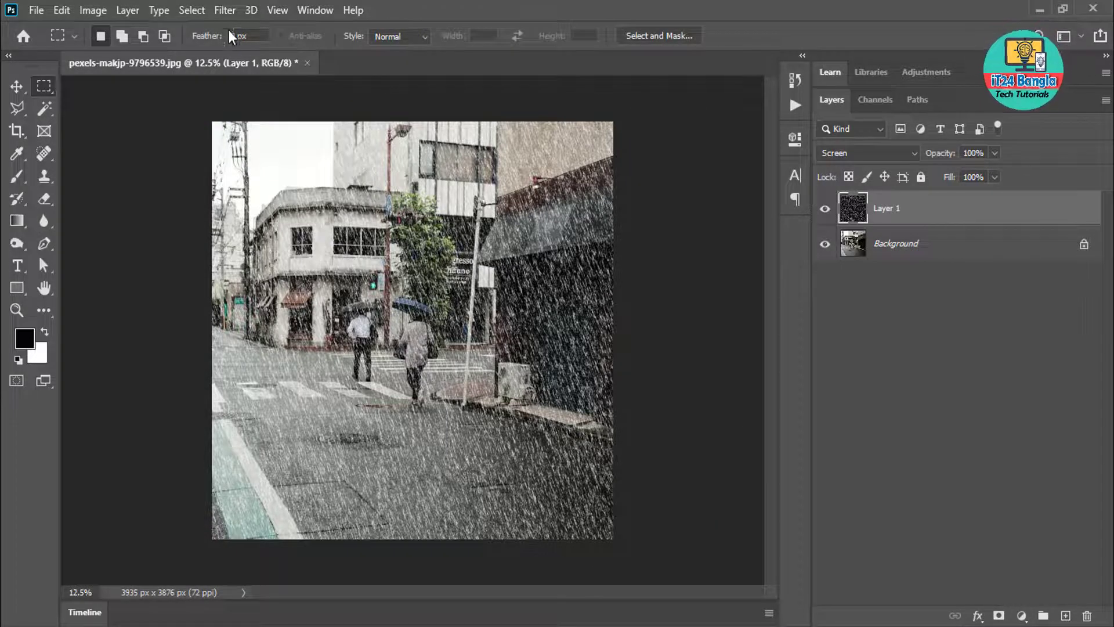
Step: Apply a Motion Blur to Layer 1 with angle -59° and distance 40 pixels
left_click(226, 10)
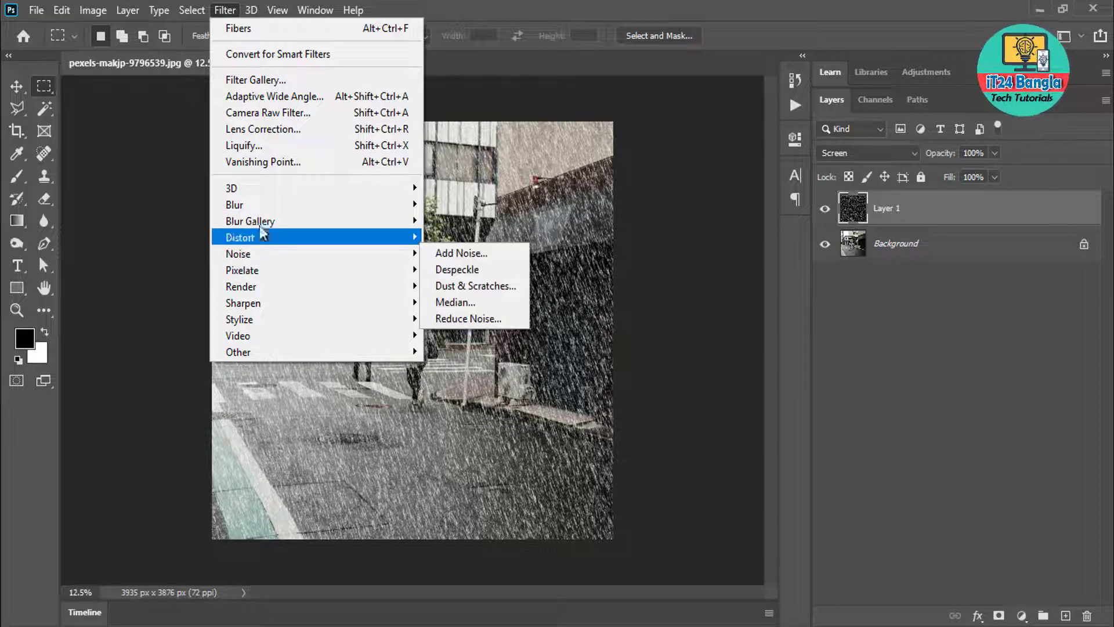
mouse_move(234, 204)
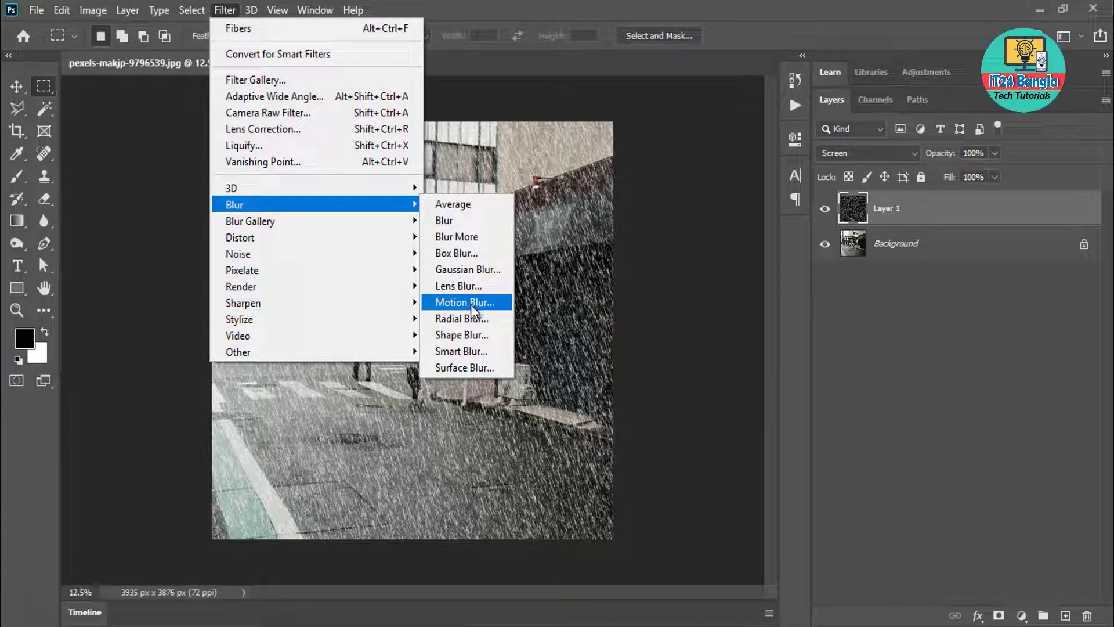
left_click(471, 305)
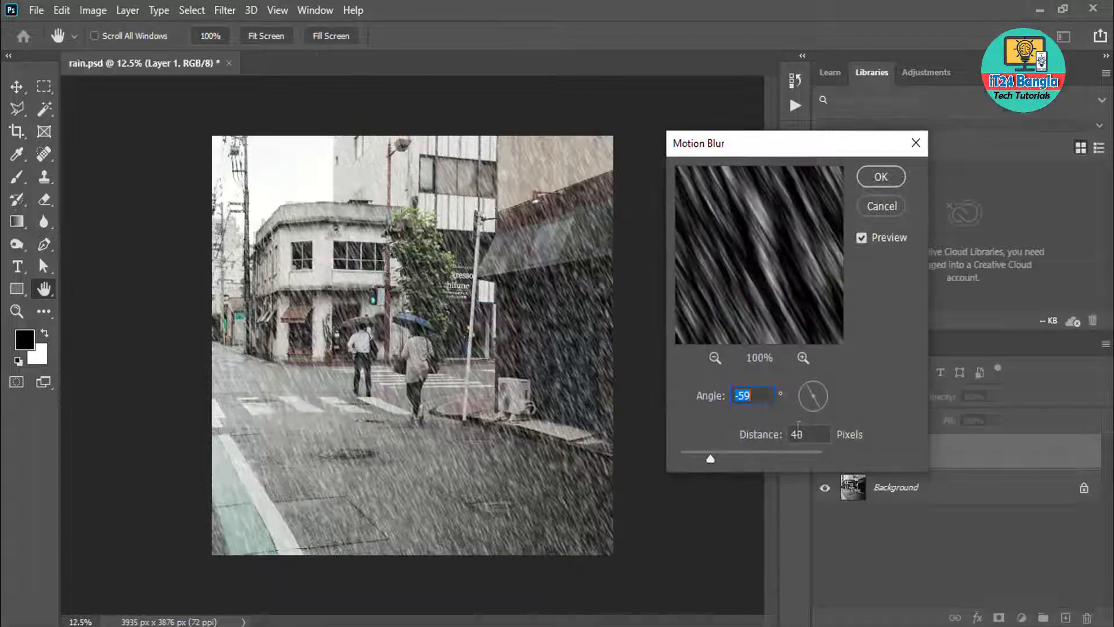
left_click_drag(715, 458, 716, 461)
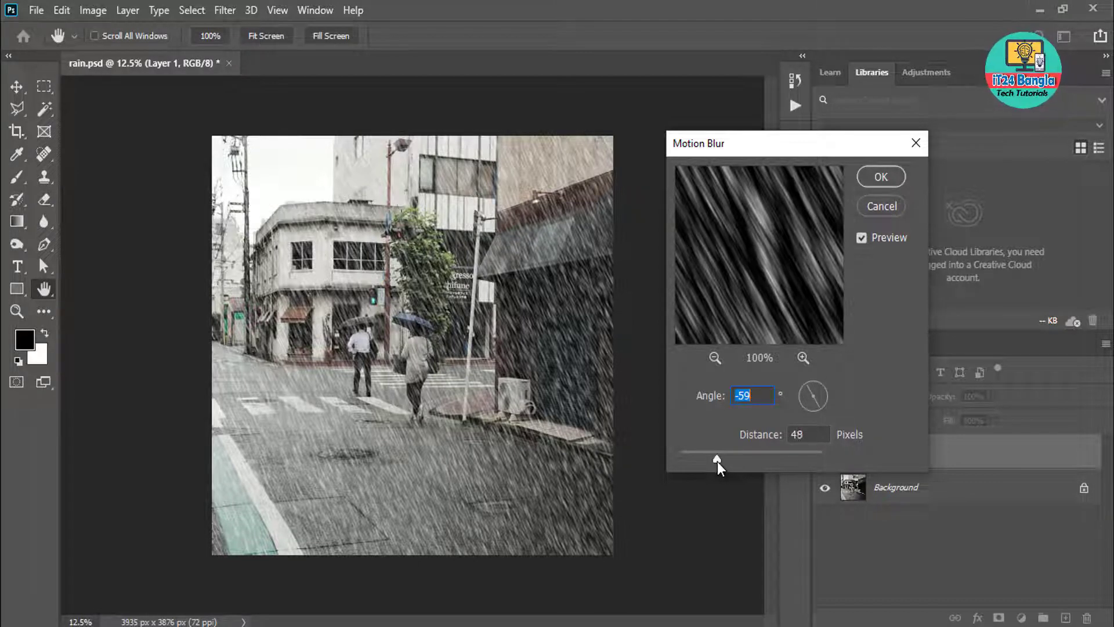
left_click_drag(716, 461, 711, 461)
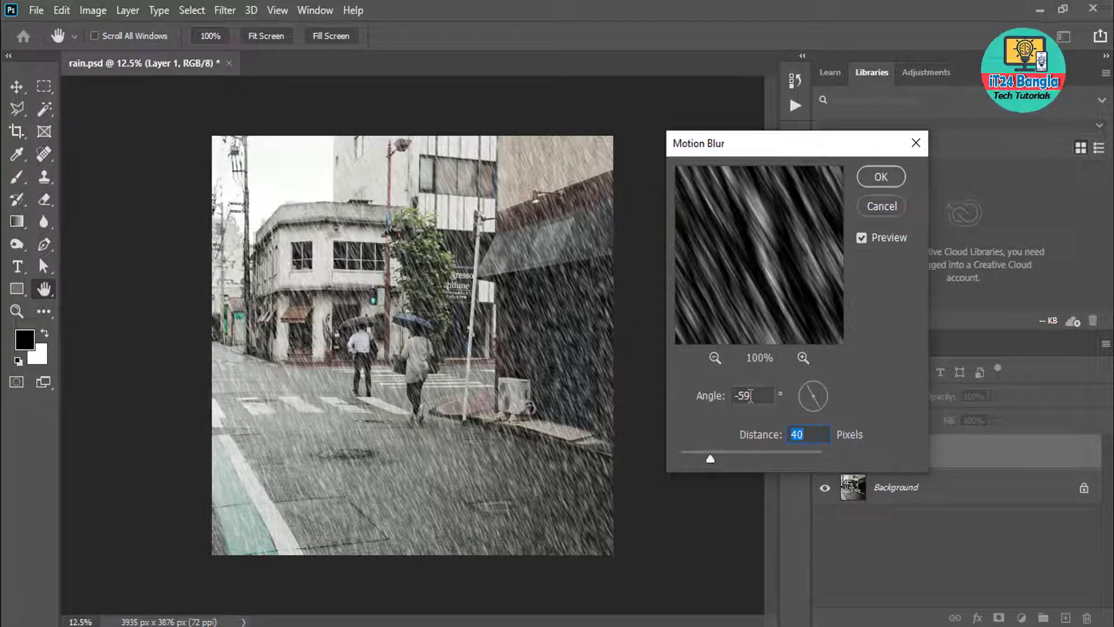
left_click_drag(754, 395, 732, 397)
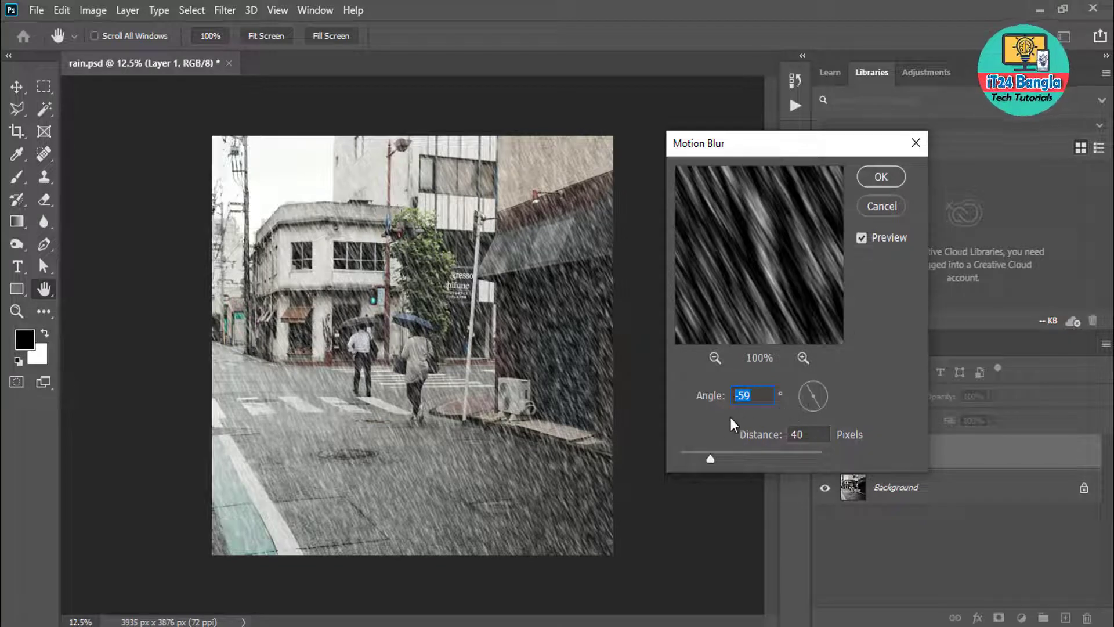
left_click(881, 177)
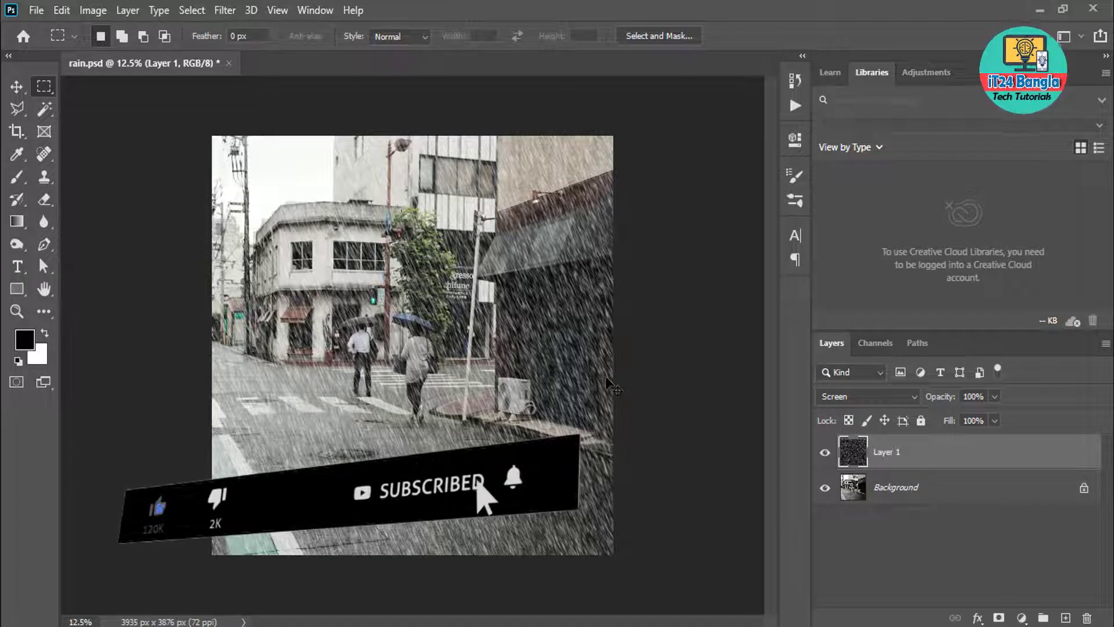
key("ctrl+plus")
key("ctrl+plus")
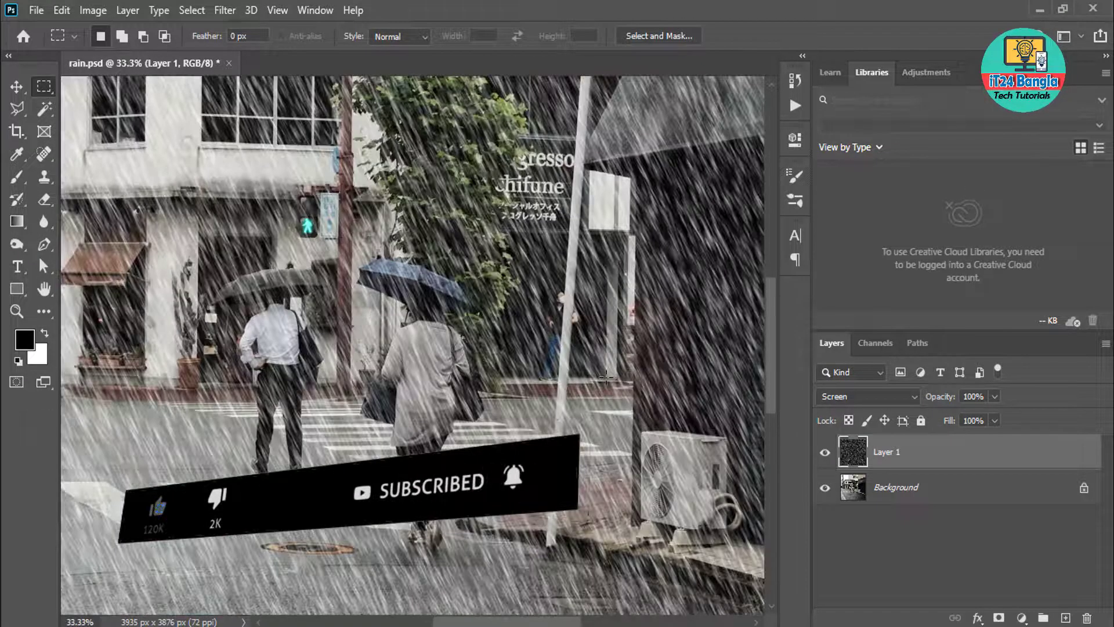